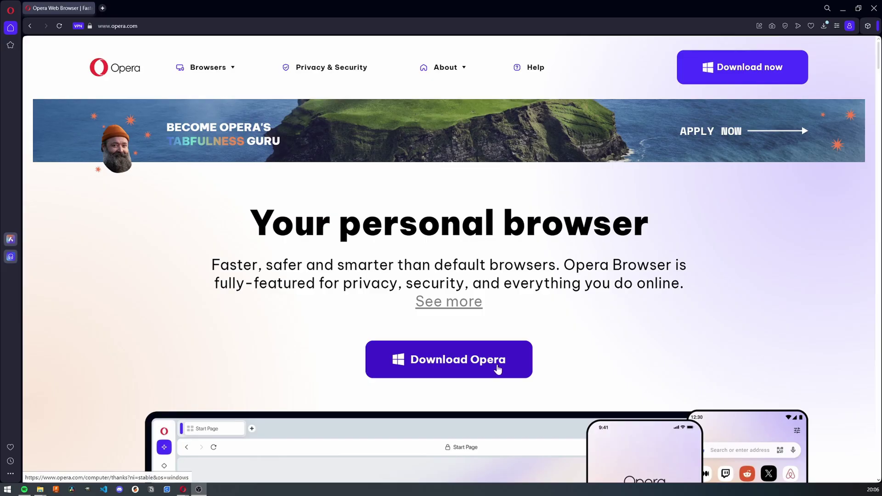
- Scroll down the opera.com page through its feature sections past Tab Islands
scroll(542, 373, down, 5)
scroll(657, 356, down, 5)
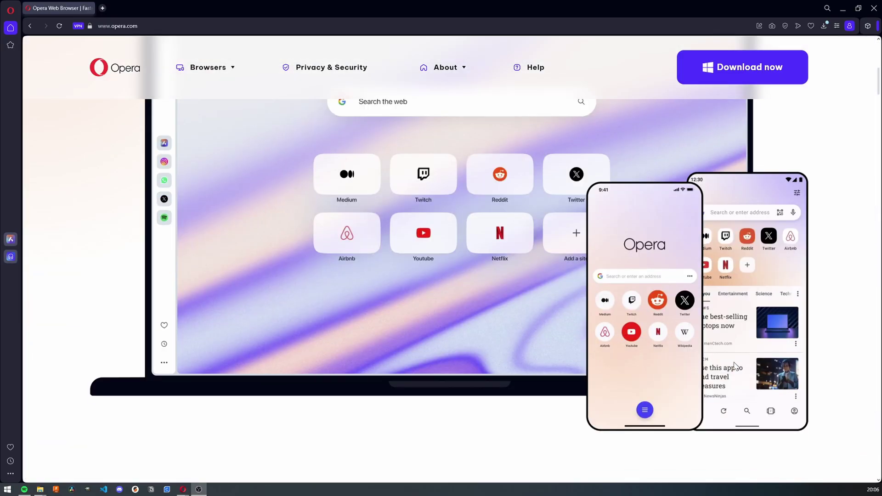
scroll(734, 365, down, 6)
scroll(728, 369, down, 5)
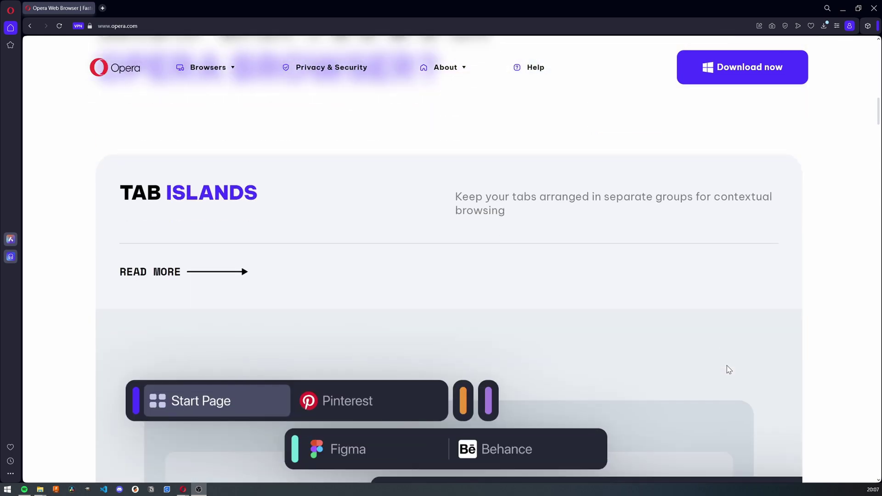
scroll(727, 368, down, 8)
scroll(728, 369, down, 12)
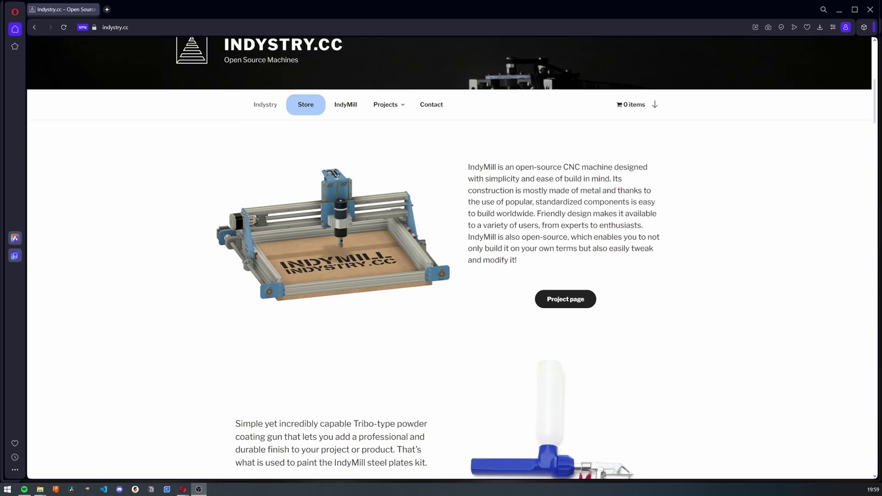
- Have Aria briefly explain 'IndyMill', then ask it for the parts needed to build one
double_click(482, 166)
click(469, 99)
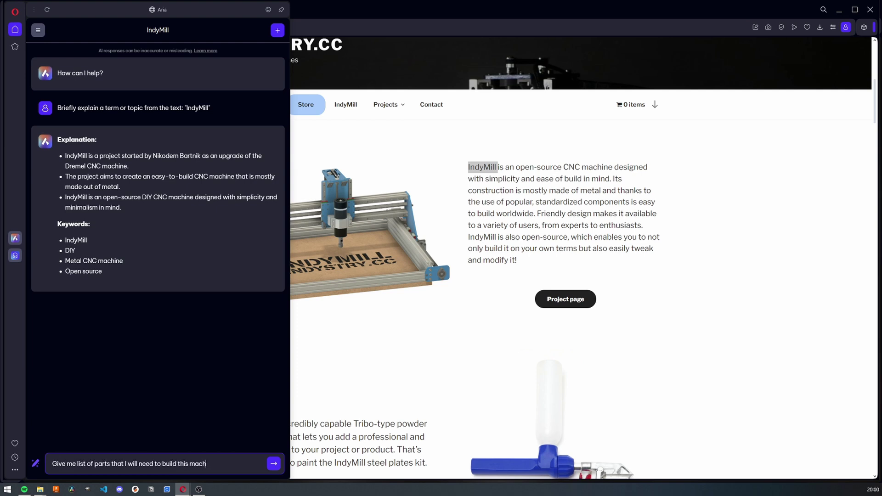
key(Return)
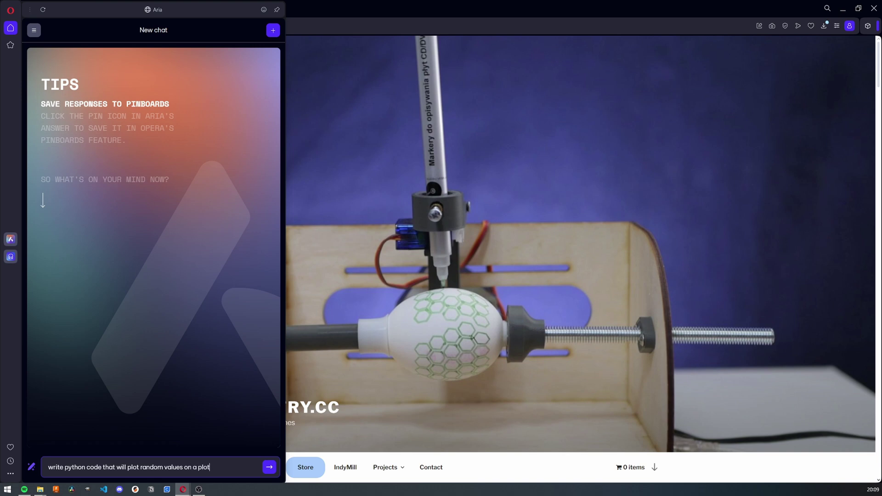
key(Return)
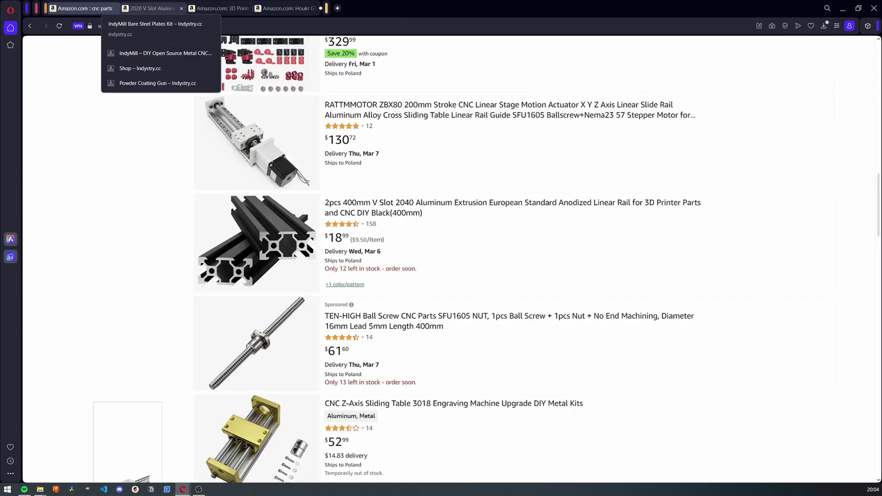
- Switch to the 2020 V Slot Aluminum product tab and read down its listing
key(ctrl+Tab)
scroll(449, 258, down, 8)
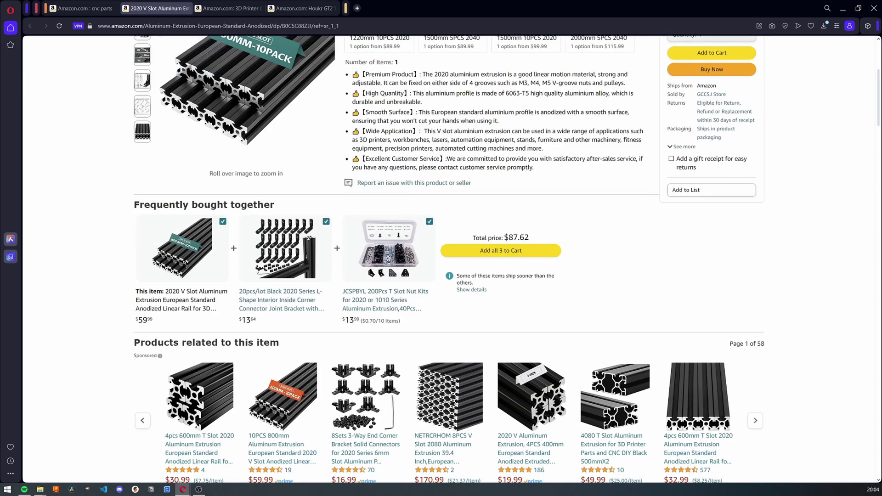
scroll(449, 257, down, 5)
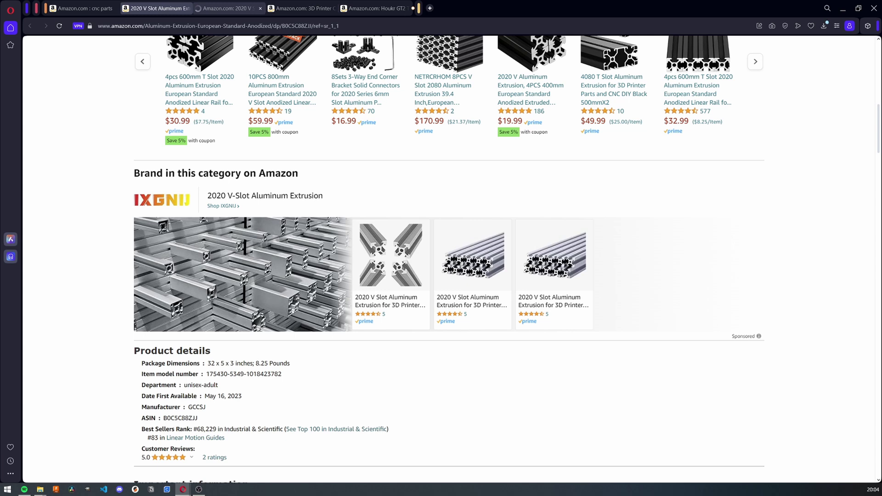
- Cycle through the next Amazon tab and the Luma Genie dragon and space shuttle rocket tabs
key(ctrl+Tab)
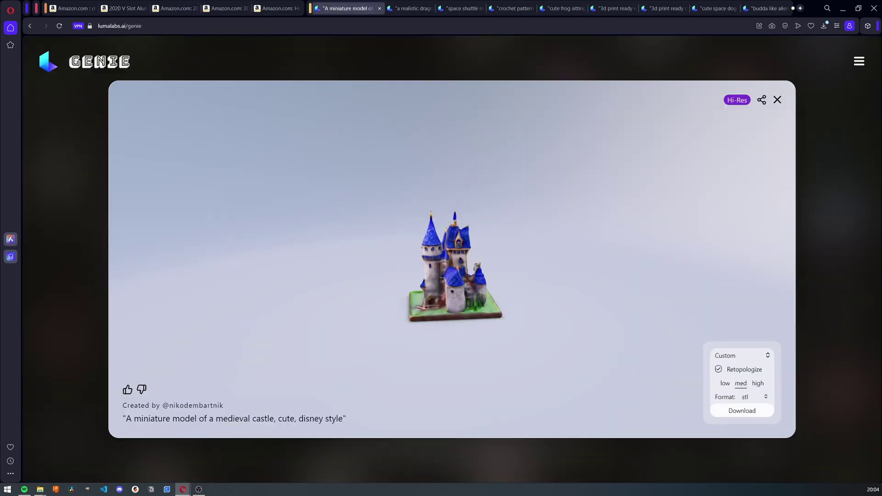
key(ctrl+Tab)
key(ctrl+Tab)
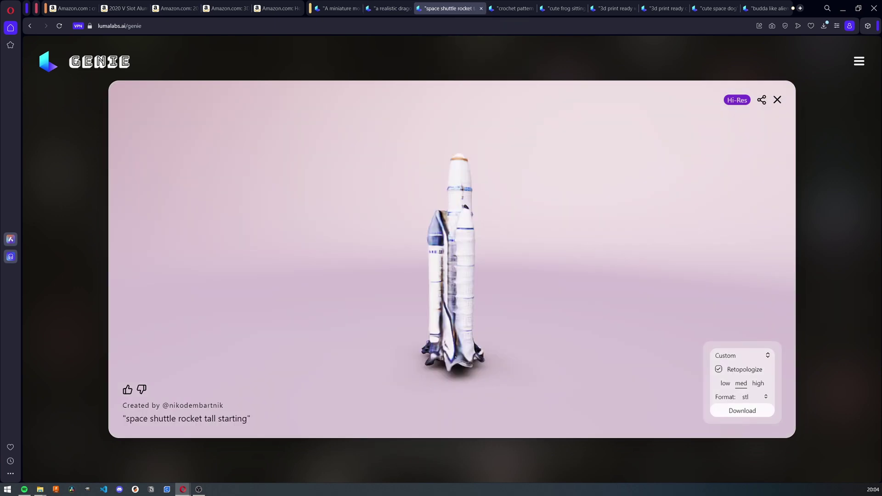
key(ctrl+Tab)
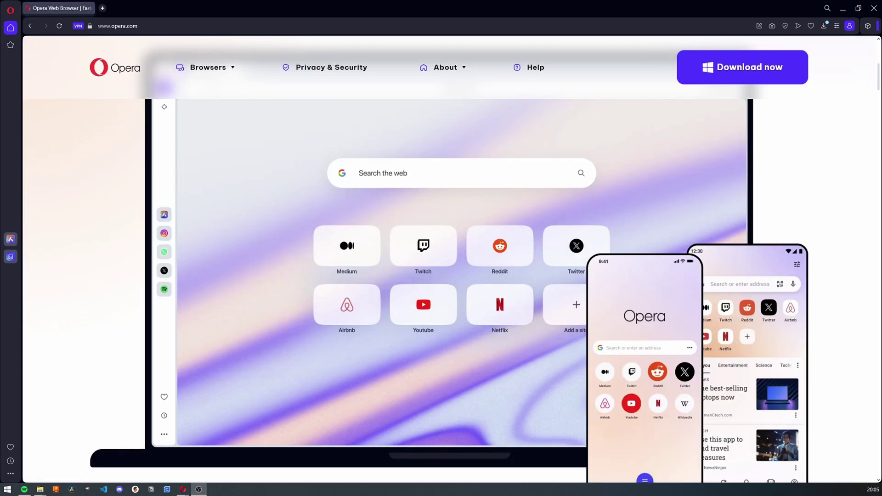
- Connect Opera's free VPN through Asia, then switch its location to Europe
click(121, 139)
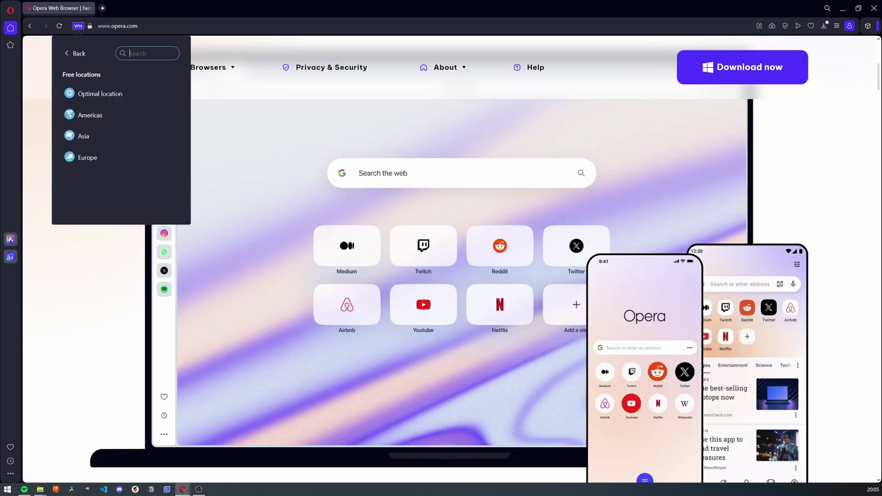
click(90, 115)
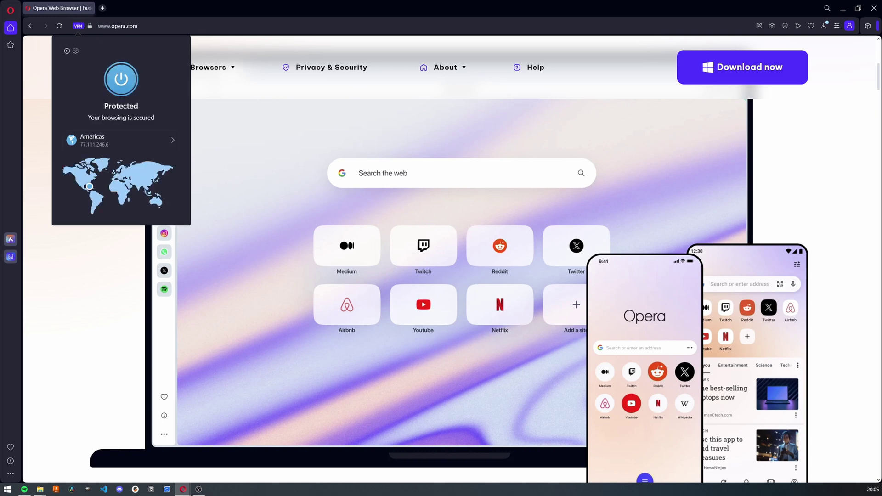
click(121, 139)
click(90, 134)
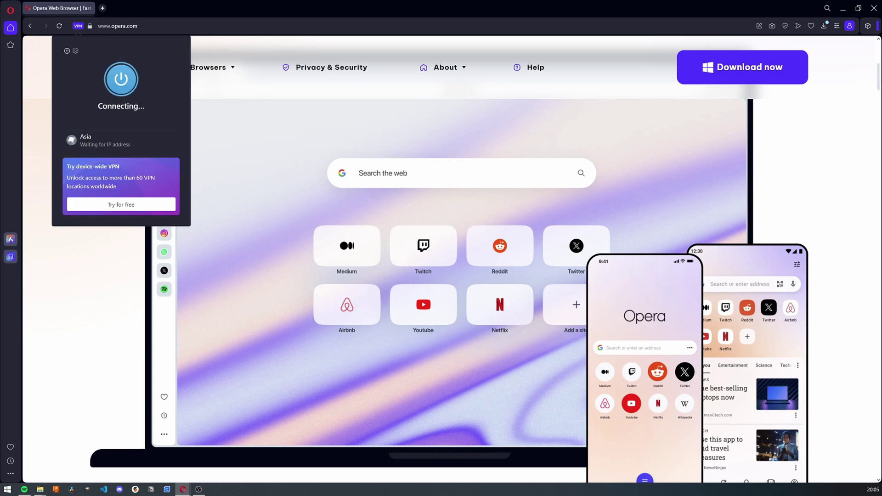
click(120, 140)
click(90, 155)
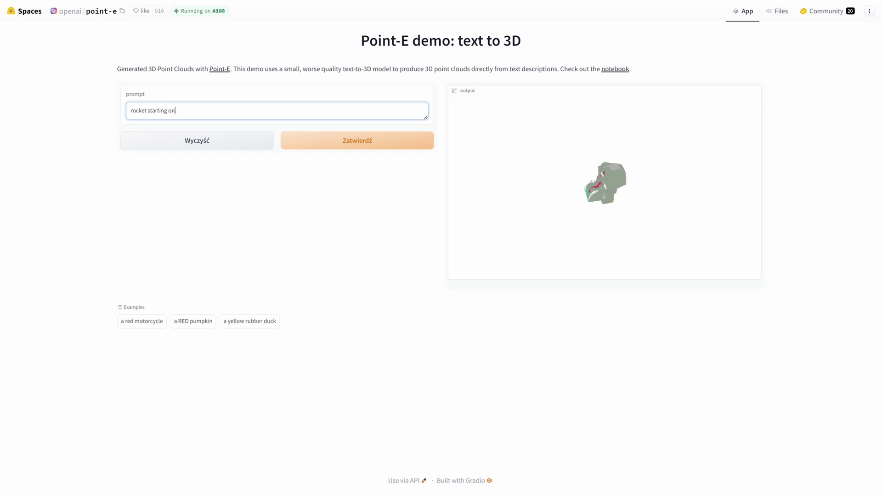
- Generate a Point-E point cloud from the rocket prompt, then select the prompt to replace it
key(Return)
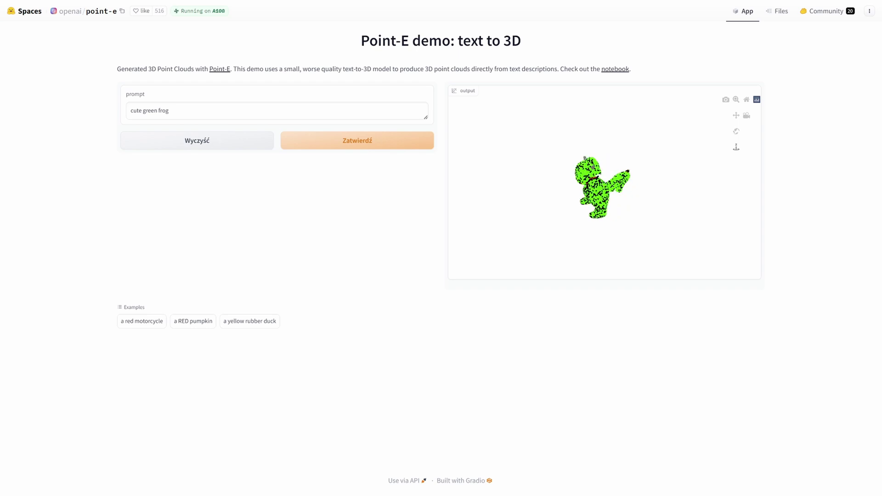
triple_click(149, 111)
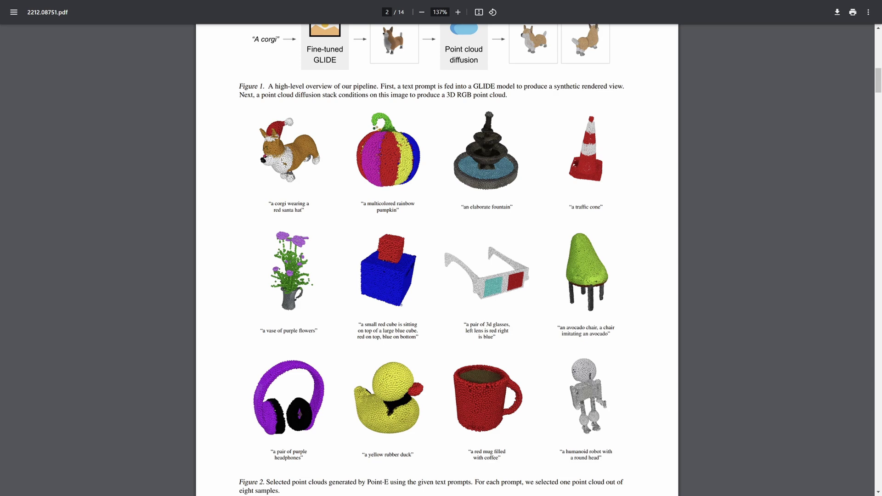
scroll(436, 257, down, 20)
scroll(436, 257, down, 20)
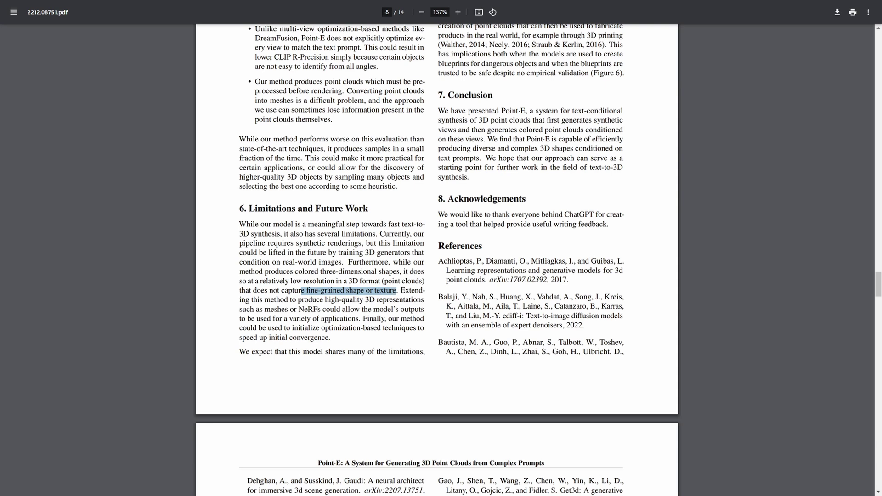
- Bring the Point-E paper to page 8's Limitations and Future Work section
scroll(436, 258, up, 5)
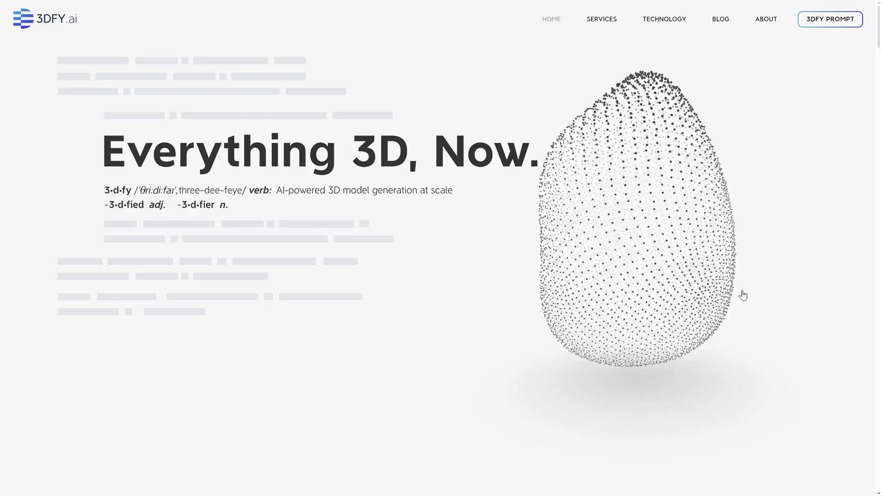
- Read down 3DFY.ai's explanation, then preview the Genie gallery's snowman and mushroom models
scroll(782, 246, down, 10)
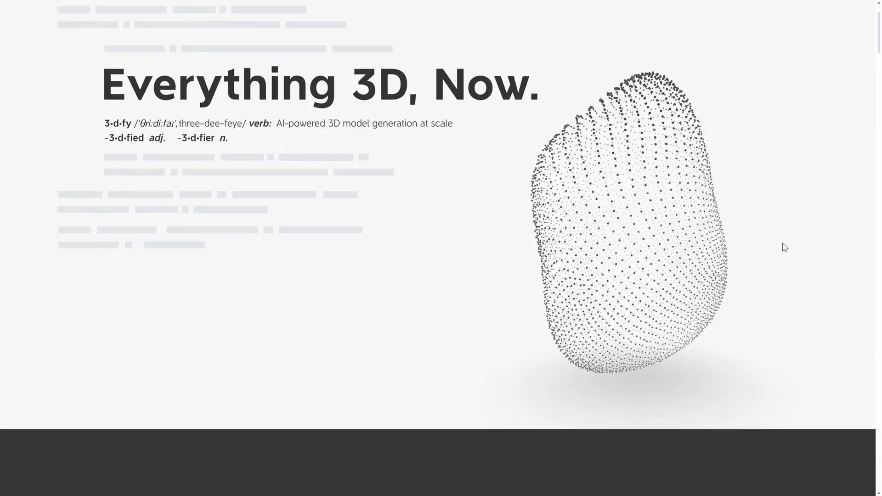
scroll(784, 248, down, 10)
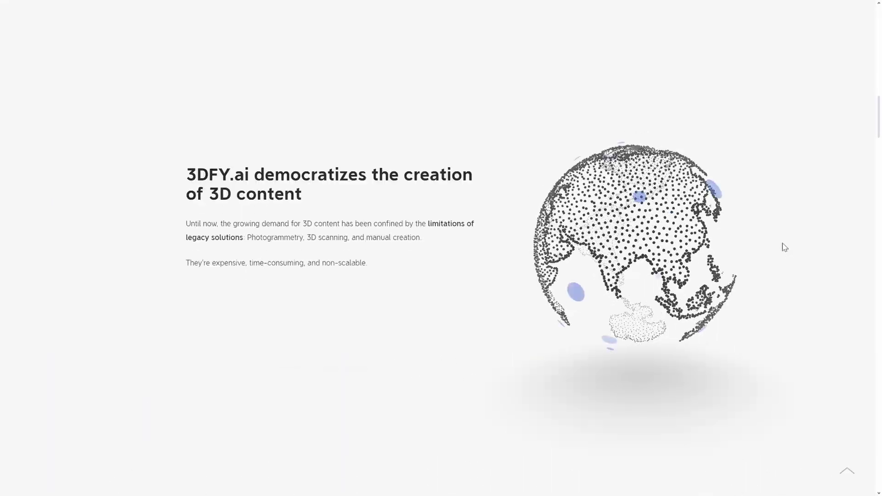
scroll(784, 247, down, 10)
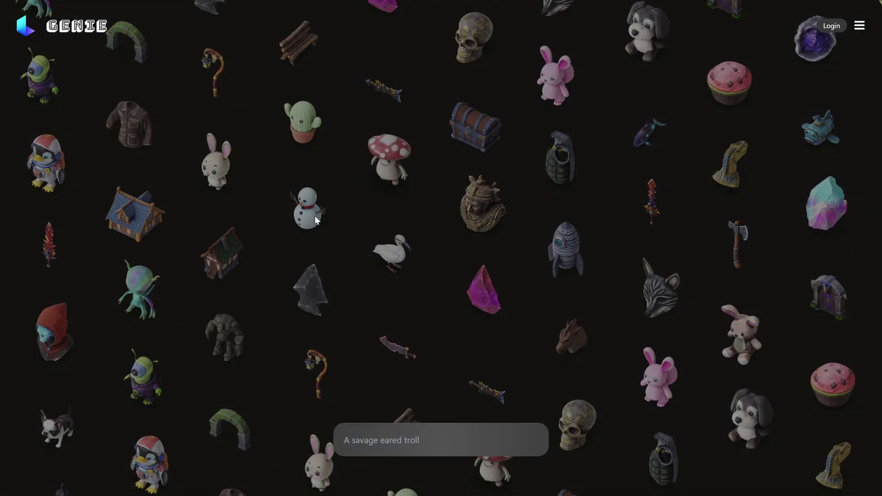
click(312, 215)
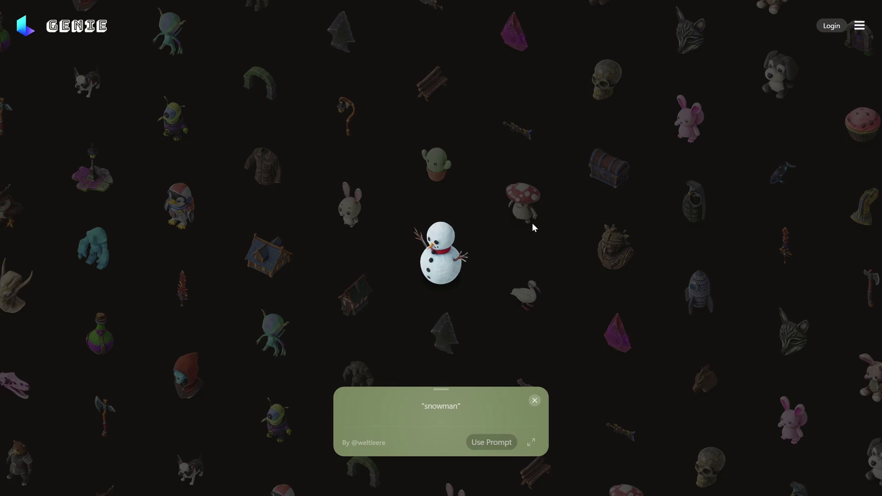
click(526, 216)
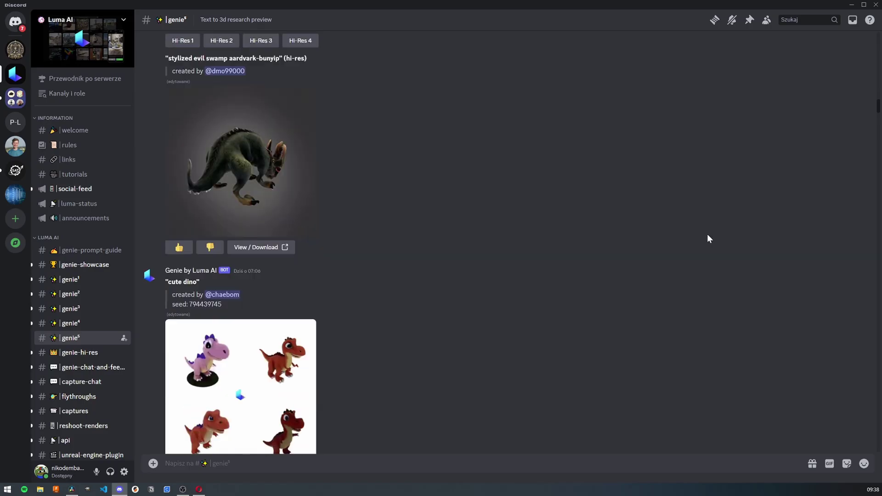
- Scroll through the Genie dinosaur generations and the #genie-showcase posts in Discord
scroll(708, 235, down, 7)
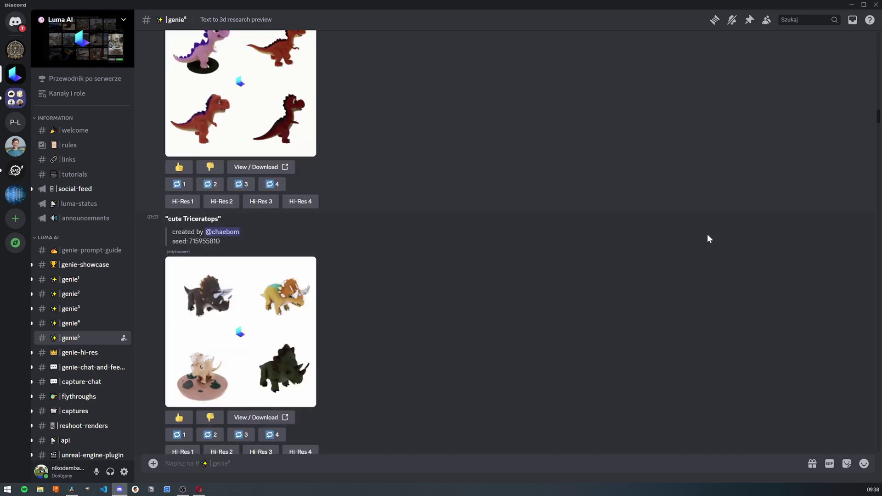
scroll(708, 234, down, 3)
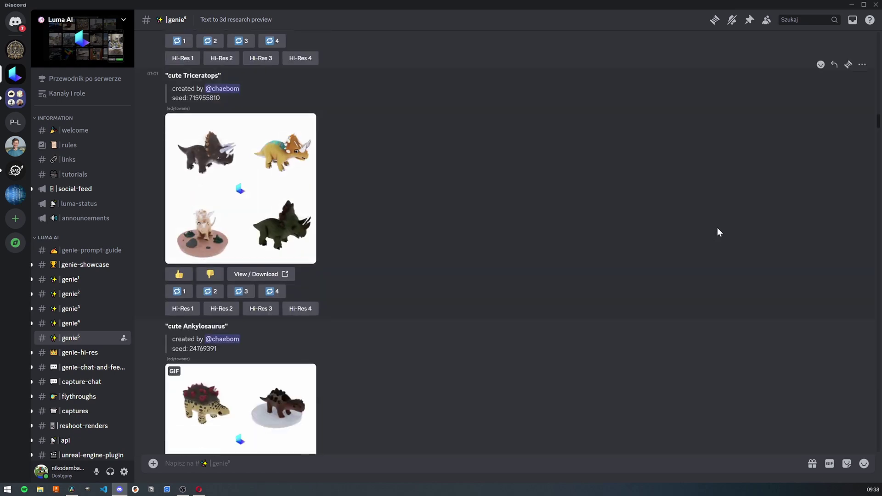
scroll(718, 227, down, 6)
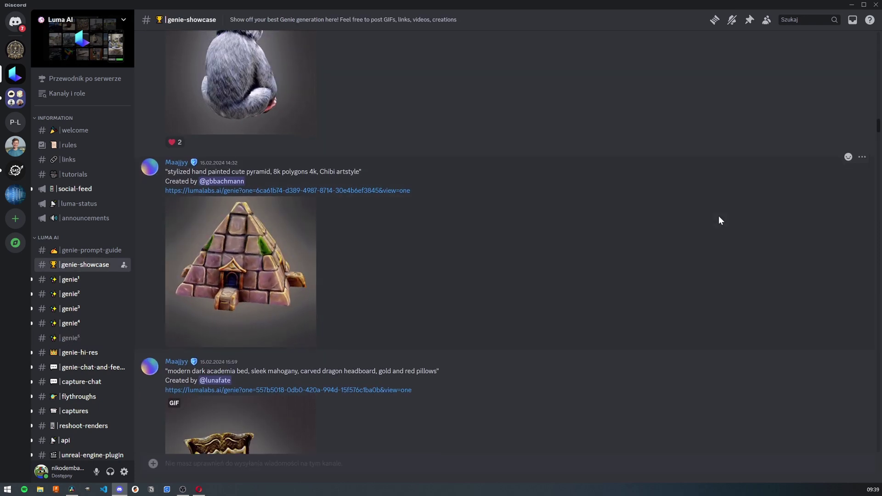
scroll(719, 217, down, 20)
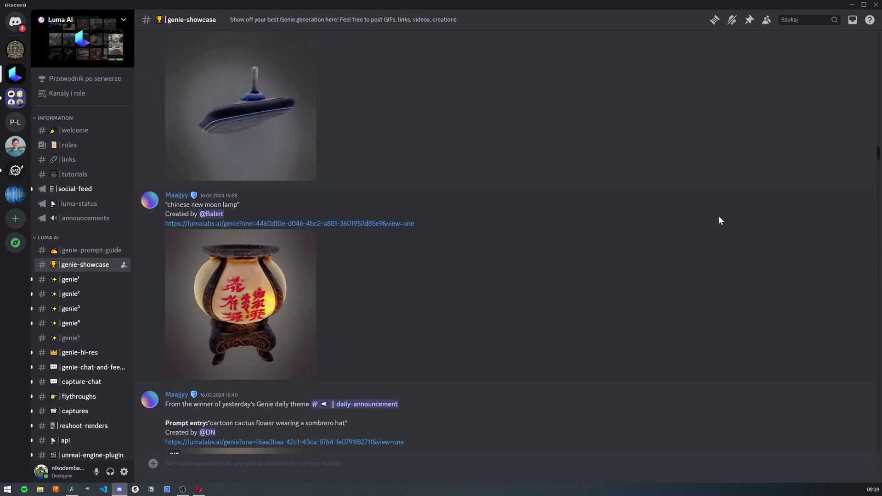
scroll(710, 219, down, 15)
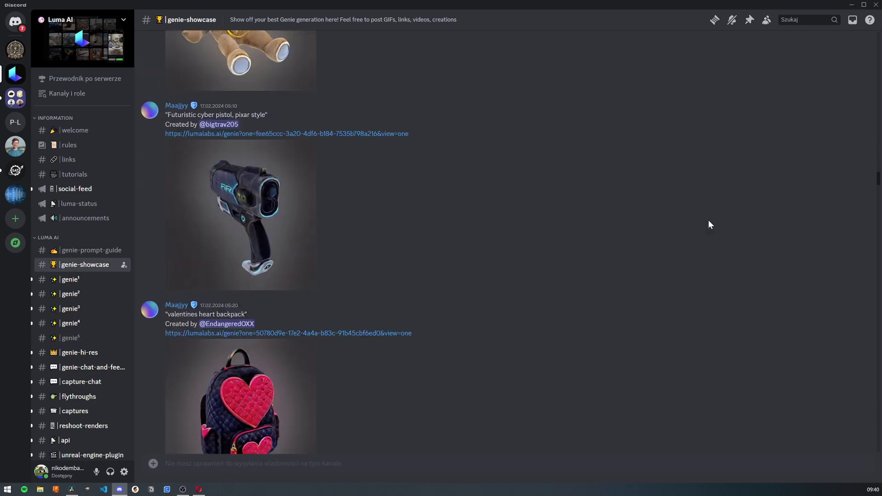
scroll(708, 224, down, 10)
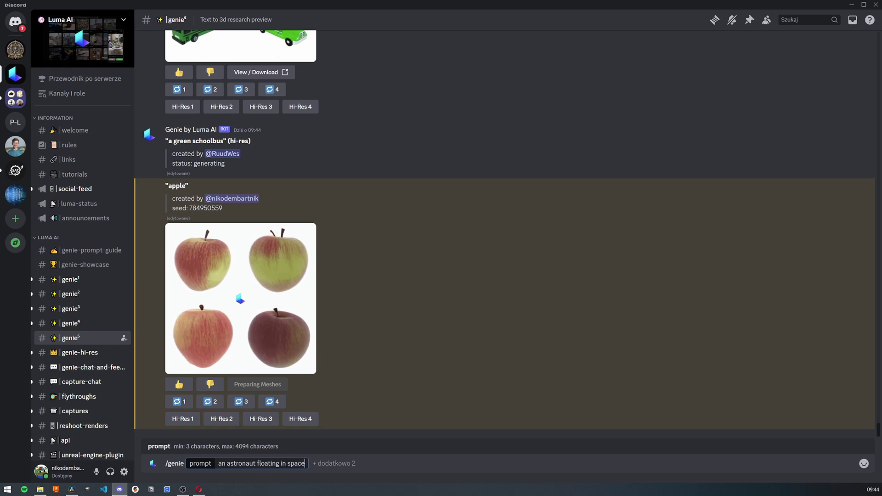
- Send the /genie request 'an astronaut floating in space'
key(Return)
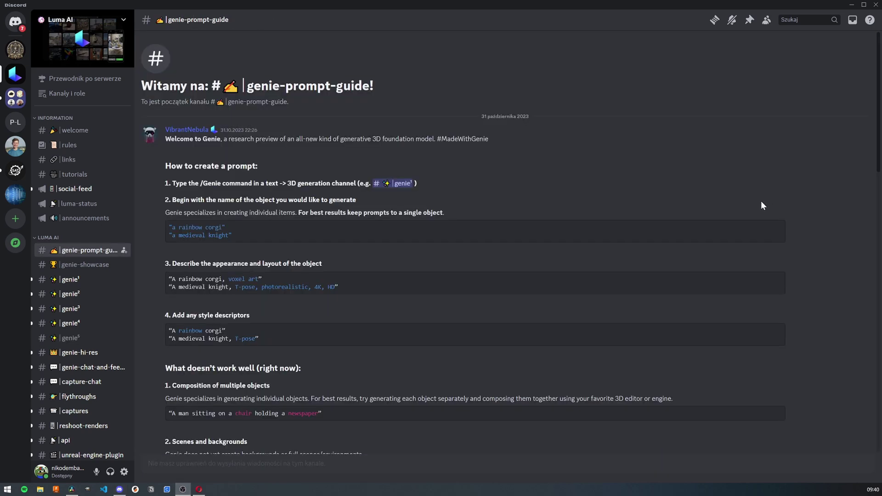
scroll(761, 205, down, 3)
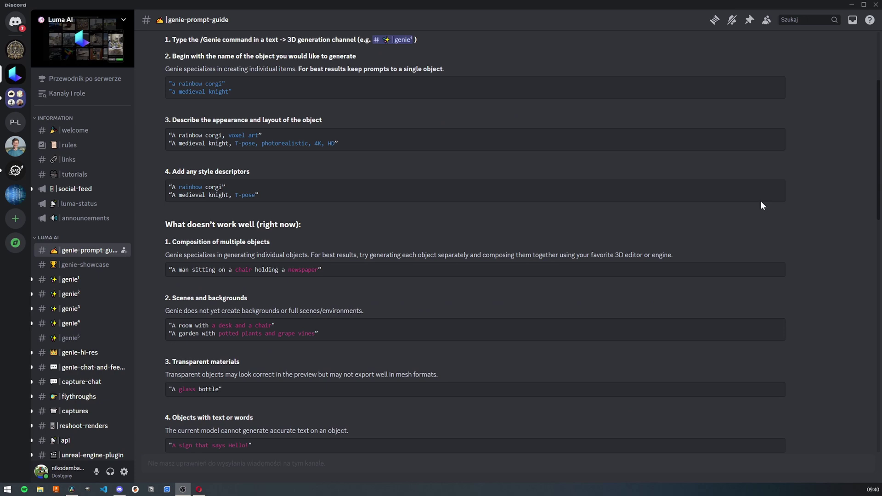
scroll(732, 239, down, 2)
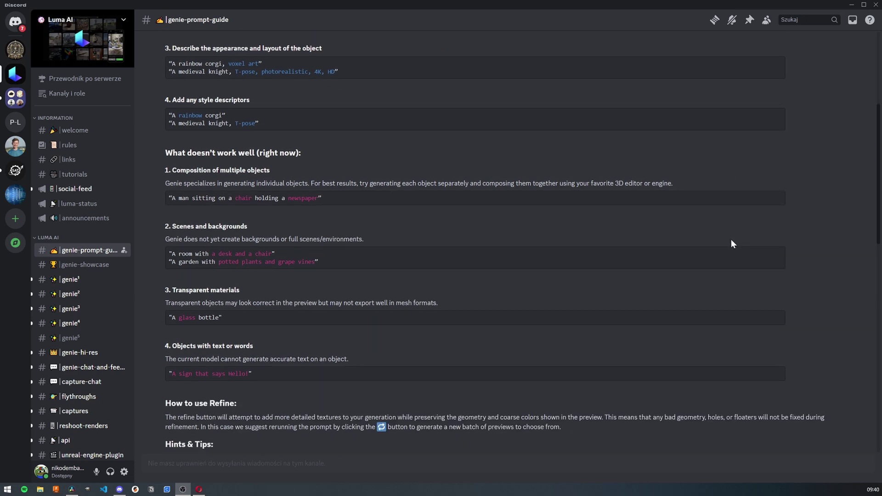
scroll(731, 243, down, 2)
scroll(731, 240, down, 4)
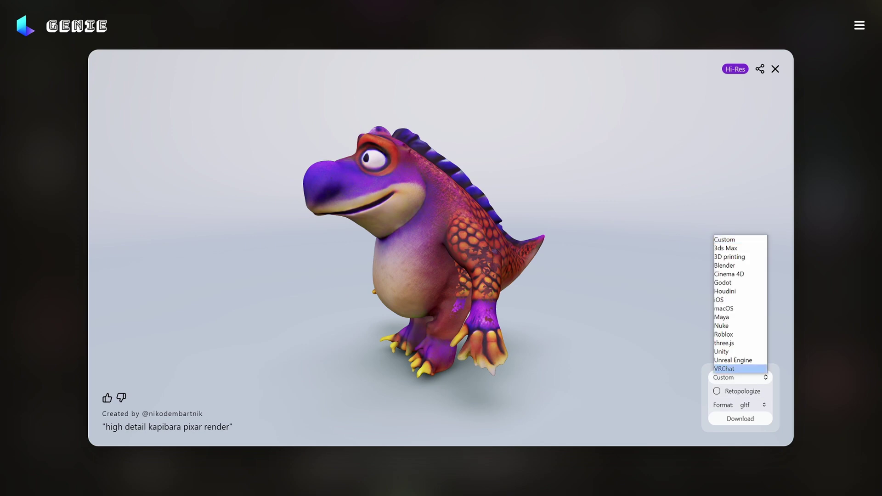
- Select the 3D printing download preset so the Genie model exports as stl
key(Return)
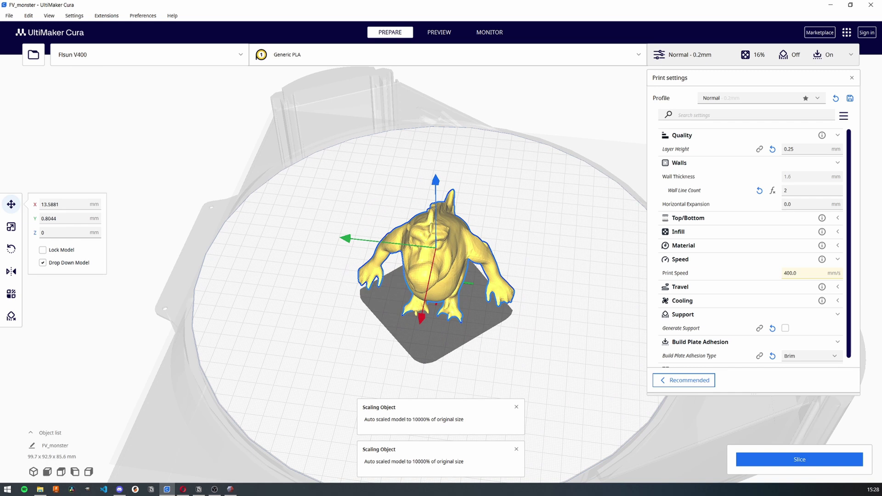
- Scale FV_monster in Cura from a low side view, then lower the frog's cut plane in PrusaSlicer
key(s)
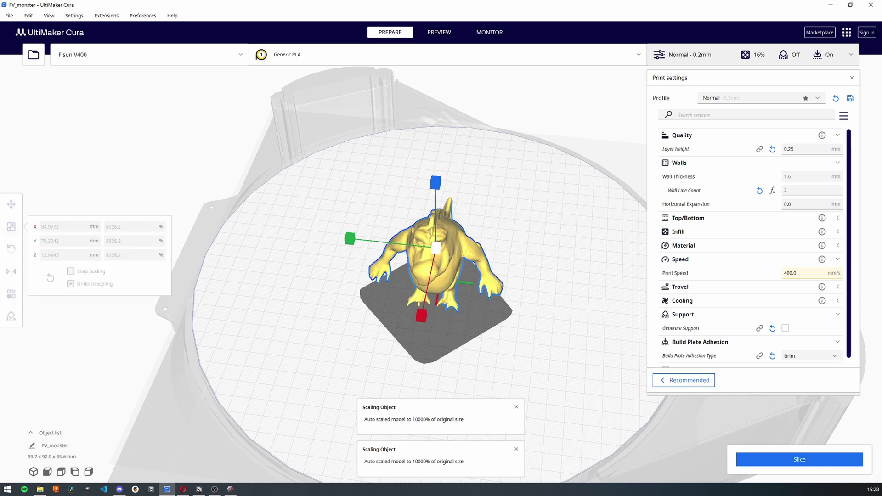
key(Up)
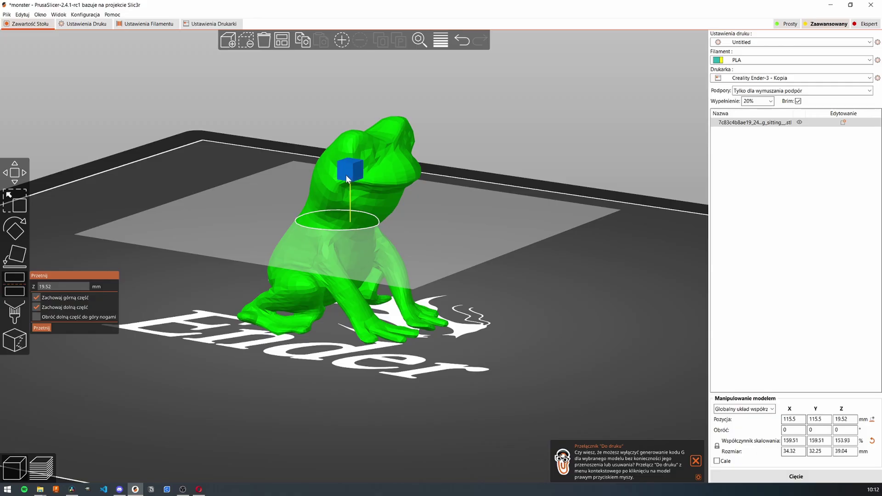
drag(345, 174, 344, 248)
drag(302, 373, 487, 228)
drag(344, 233, 339, 263)
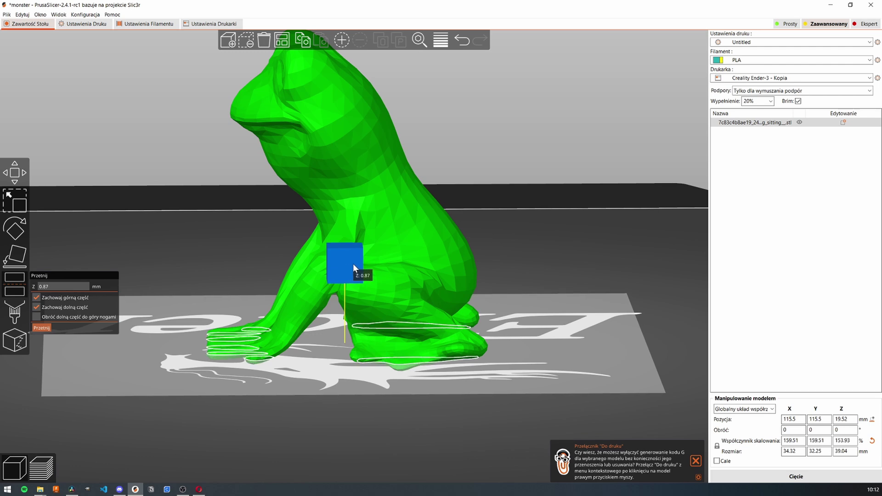
- Cut the frog at Z 1.00 mm and delete the thin bottom slice
drag(338, 356, 277, 425)
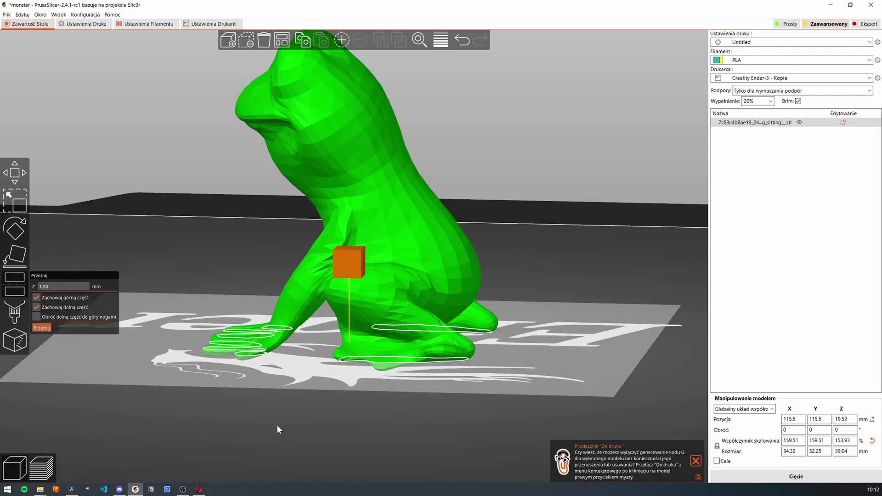
click(42, 327)
click(220, 345)
key(Delete)
- Inspect the flat-based frog from a low front view, then bring up Meshmixer's sculpting brushes
click(556, 280)
drag(555, 279, 393, 404)
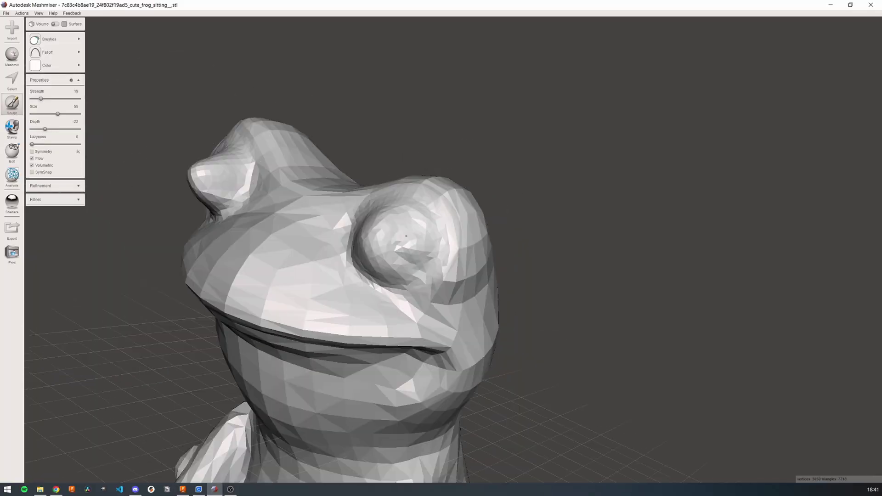
click(55, 39)
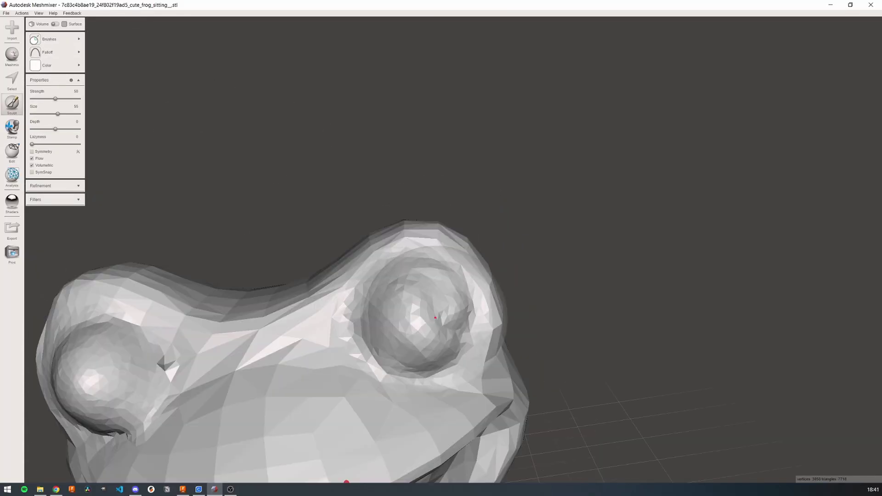